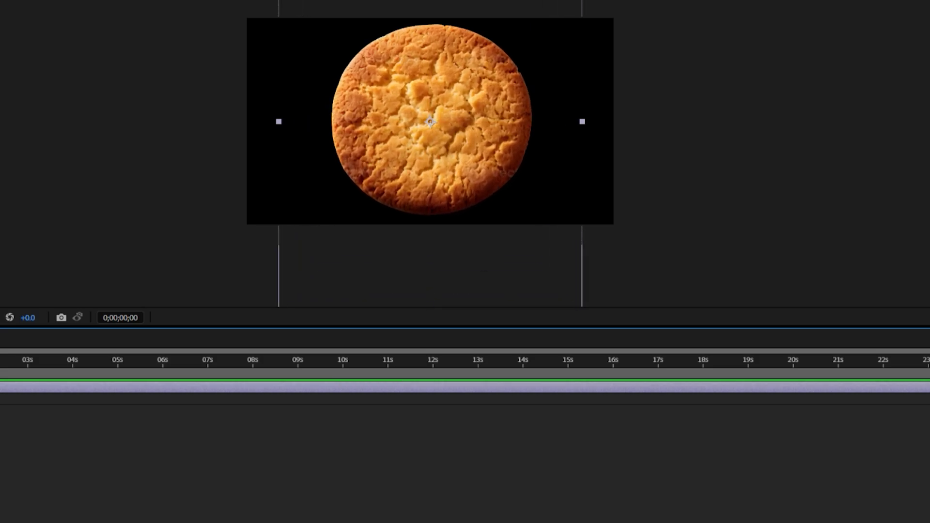
# Apply Shatter to the cookie image layer, set its view to Rendered and its shape pattern to Glass.
pyautogui.hotkey('ctrl', 'shift', 'a')
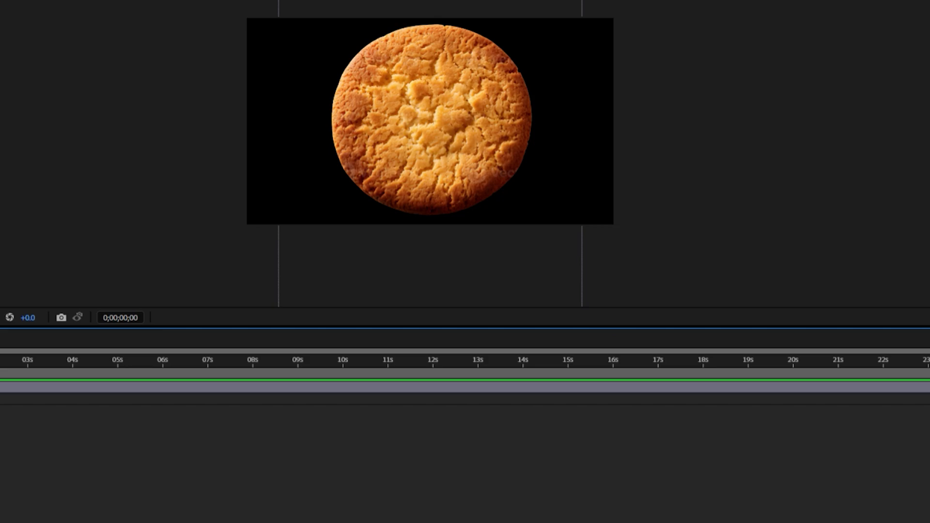
pyautogui.click(139, 387)
pyautogui.moveTo(834, 40); pyautogui.dragTo(247, 356)
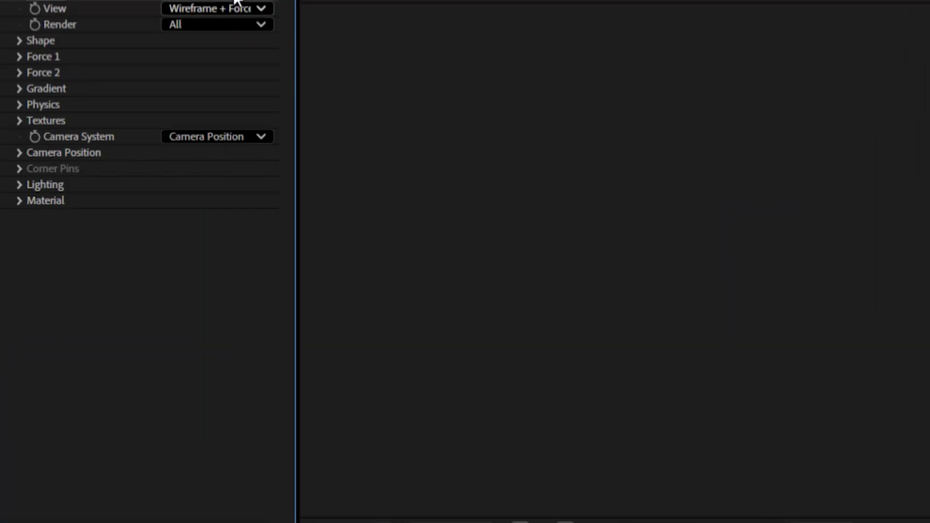
pyautogui.click(238, 16)
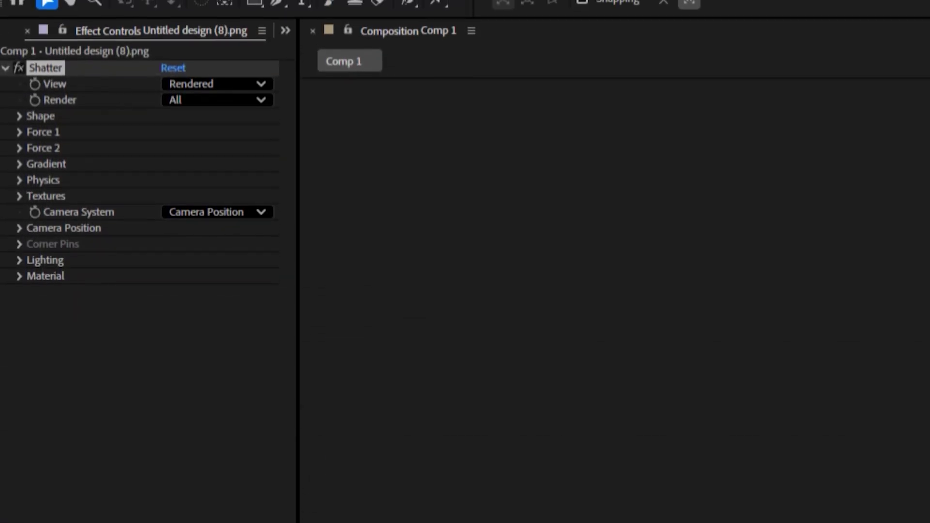
pyautogui.click(20, 132)
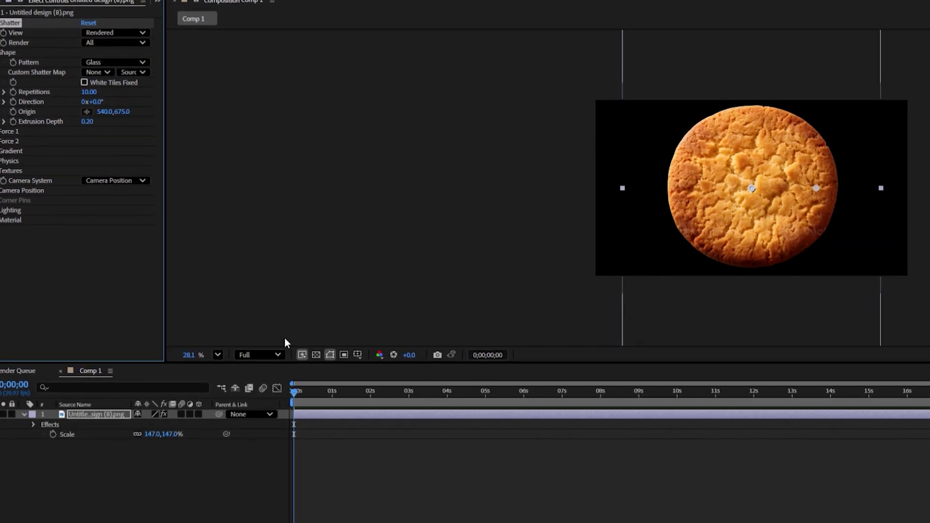
# Preview the glass shatter over the first frames of the composition and return to the start.
pyautogui.moveTo(294, 385); pyautogui.dragTo(291, 385)
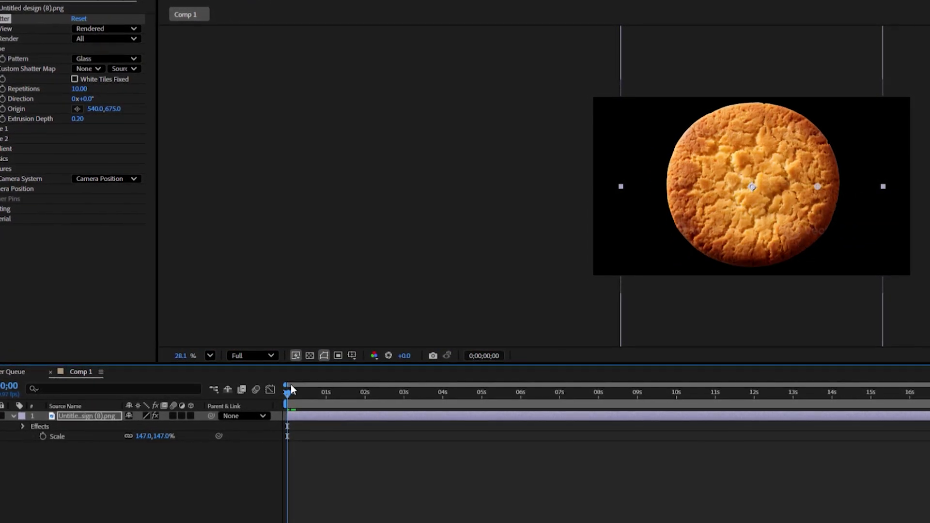
pyautogui.click(291, 385)
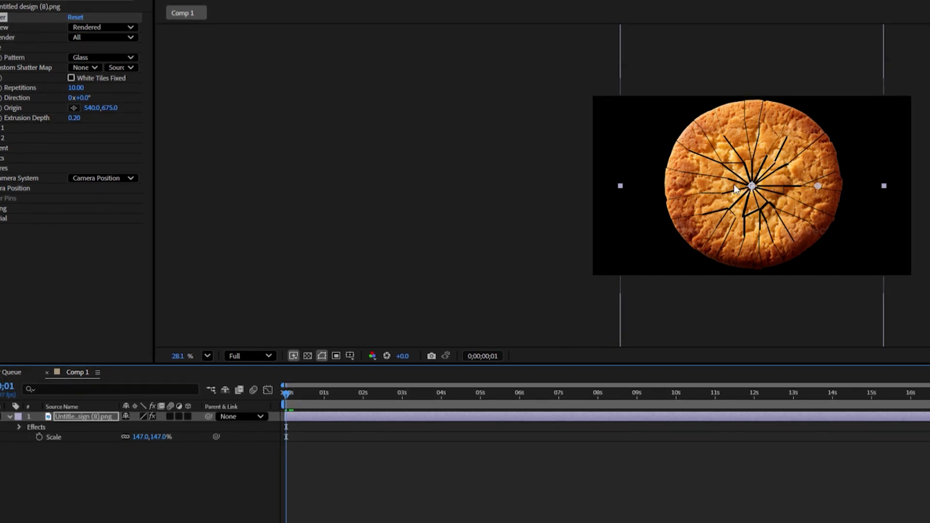
pyautogui.click(284, 392)
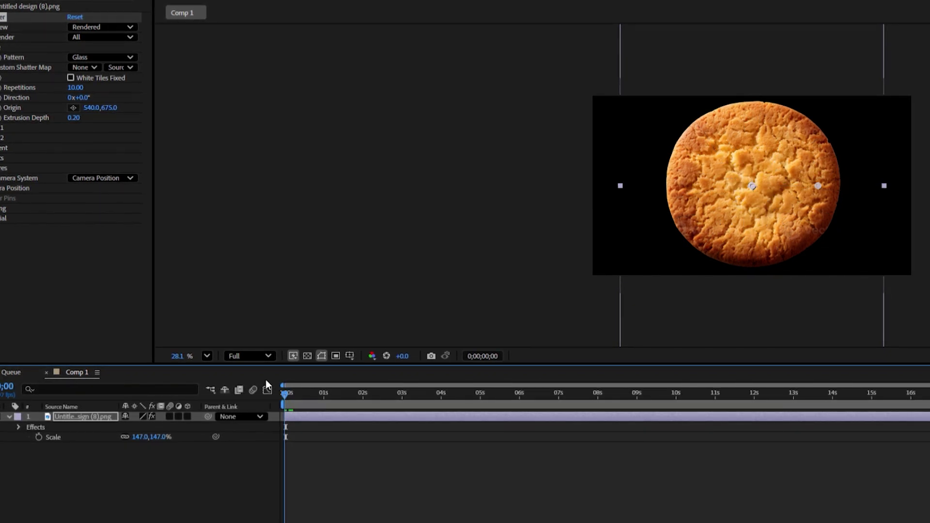
# Create a white solid layer covering the whole composition above the cookie image.
pyautogui.click(325, 467)
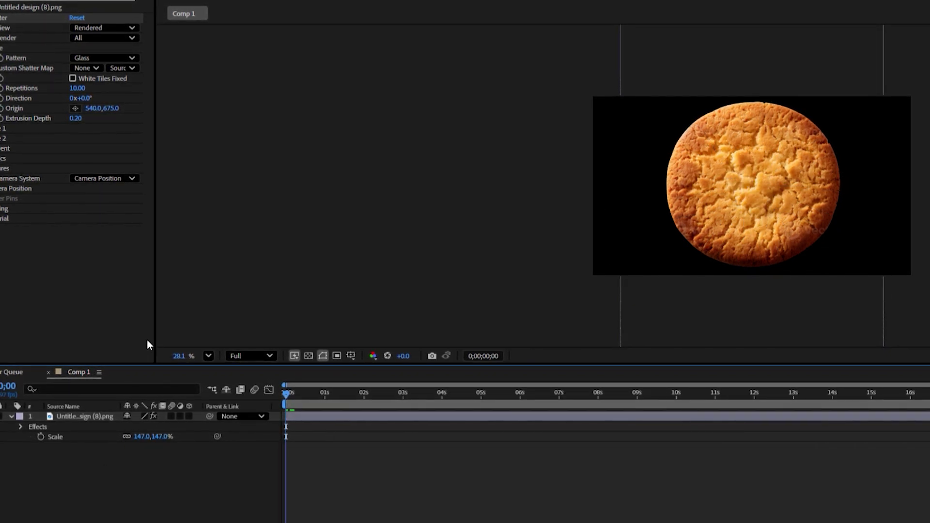
pyautogui.hotkey('ctrl', 'y')
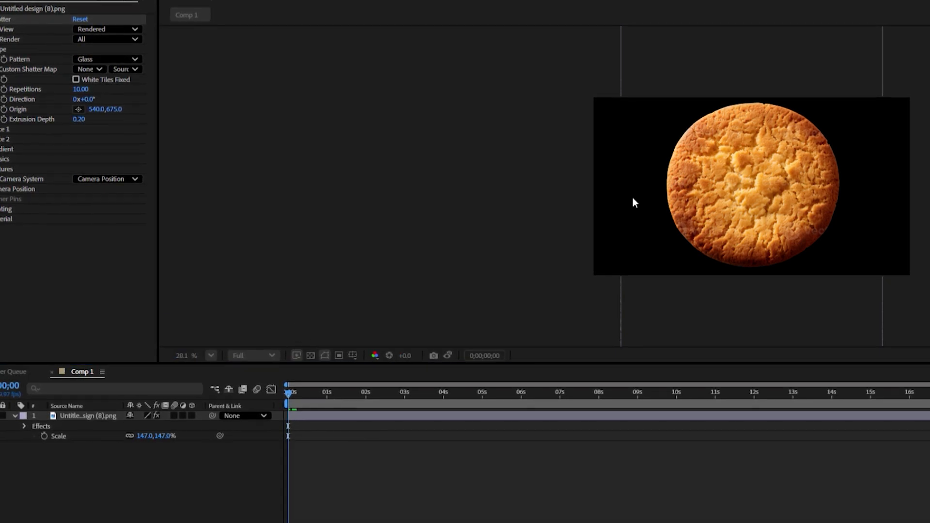
pyautogui.click(798, 347)
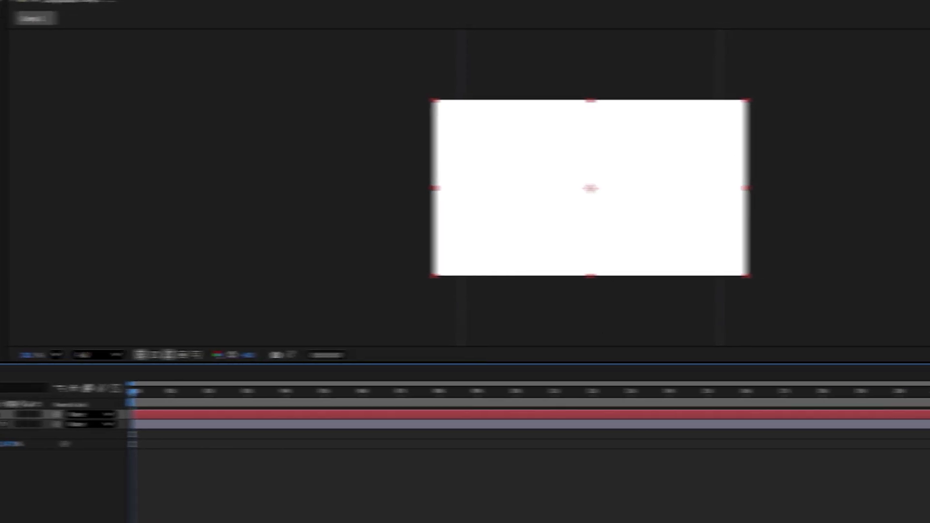
# Apply the Fill effect to White Solid 1 and set the fill color to white.
pyautogui.click(917, 96)
pyautogui.press('BackSpace')
pyautogui.write('fill')
pyautogui.moveTo(873, 177); pyautogui.dragTo(0, 379)
pyautogui.moveTo(173, 379); pyautogui.dragTo(108, 415)
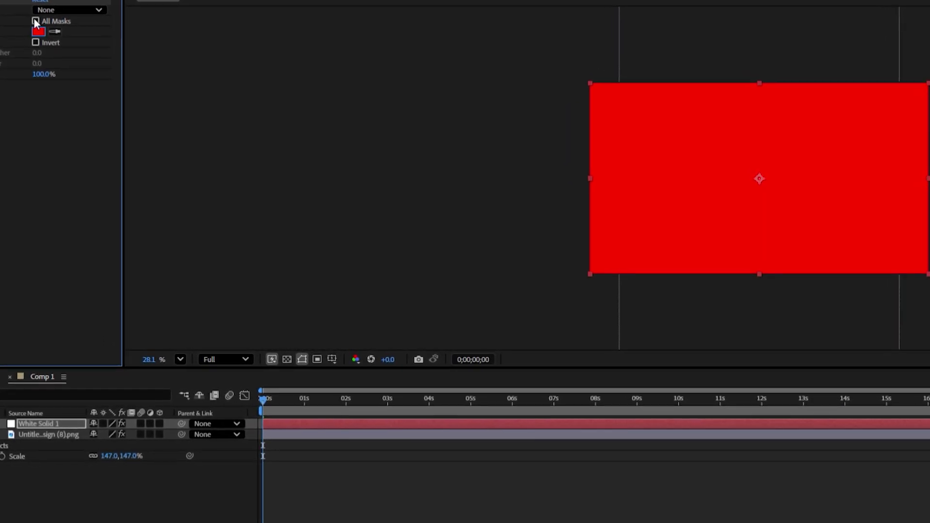
pyautogui.click(51, 36)
pyautogui.click(617, 167)
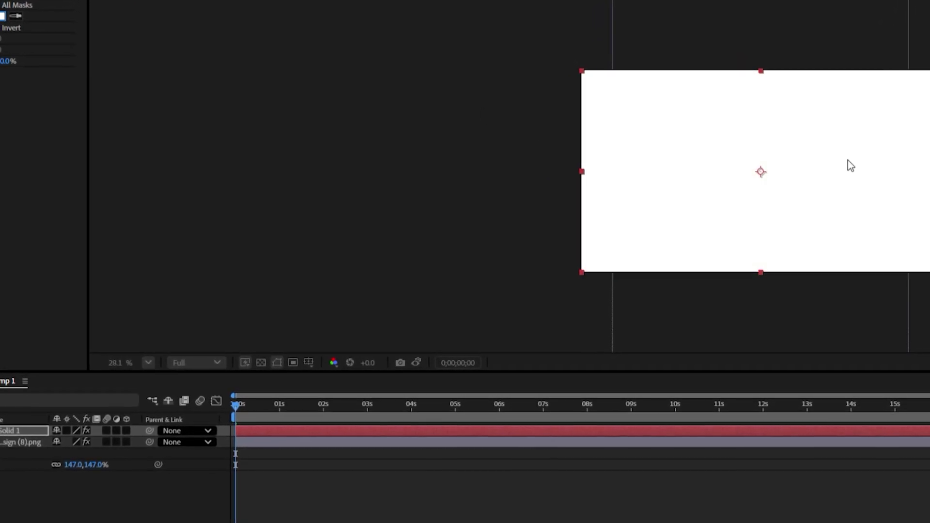
pyautogui.click(869, 146)
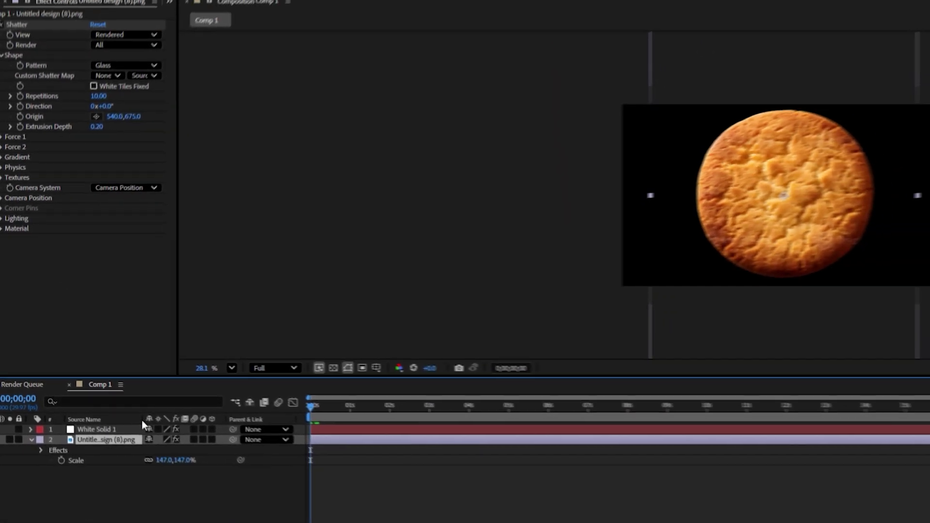
# Draw a closed Pen mask on White Solid 1, covering the left part of the cookie and curving through its middle.
pyautogui.click(84, 423)
pyautogui.click(149, 6)
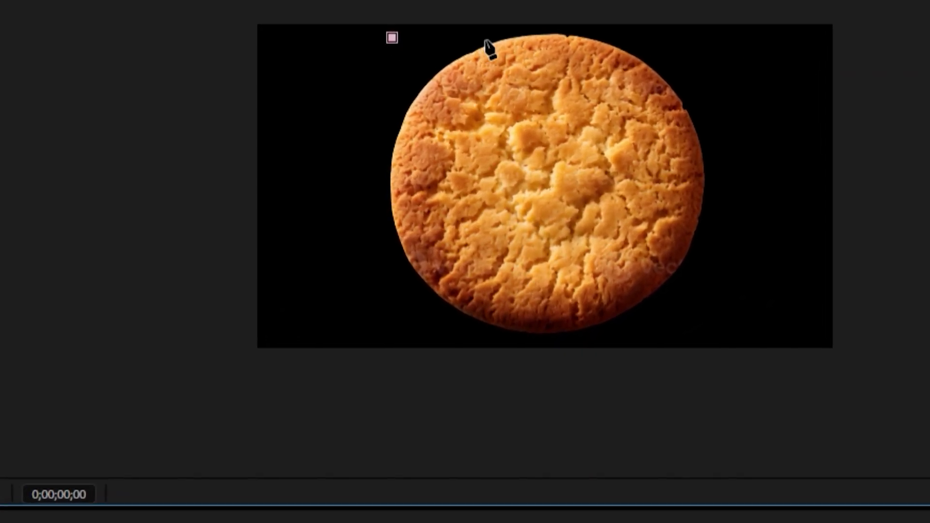
pyautogui.click(476, 67)
pyautogui.click(517, 50)
pyautogui.click(544, 108)
pyautogui.click(546, 160)
pyautogui.click(534, 208)
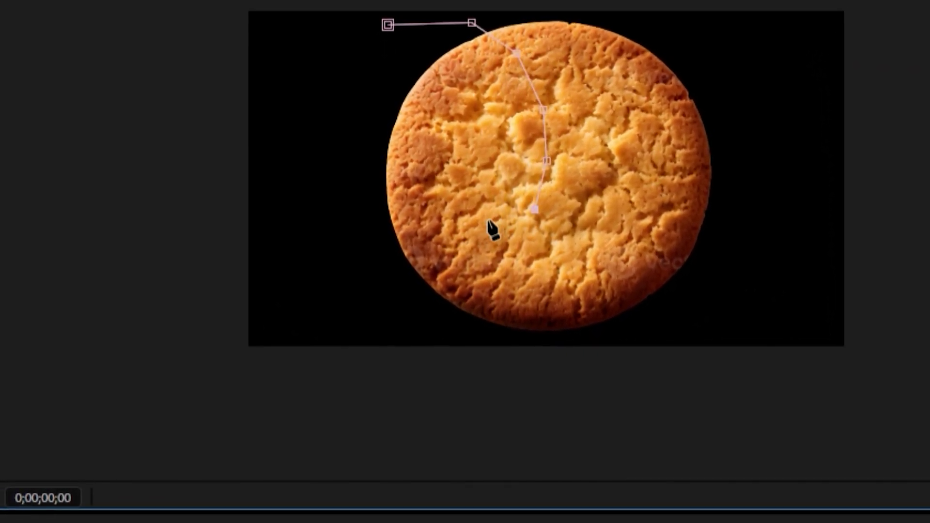
pyautogui.click(482, 260)
pyautogui.click(412, 276)
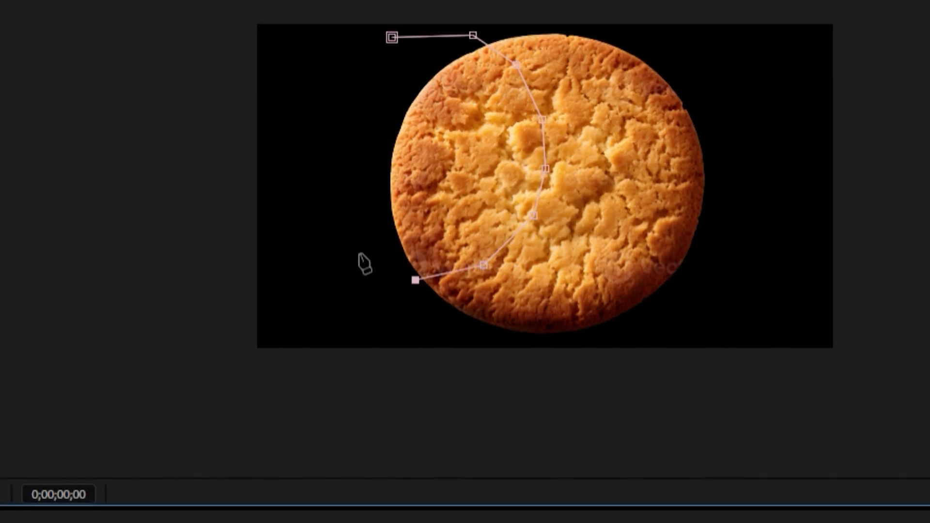
pyautogui.click(348, 266)
pyautogui.click(302, 199)
pyautogui.click(321, 130)
pyautogui.click(351, 84)
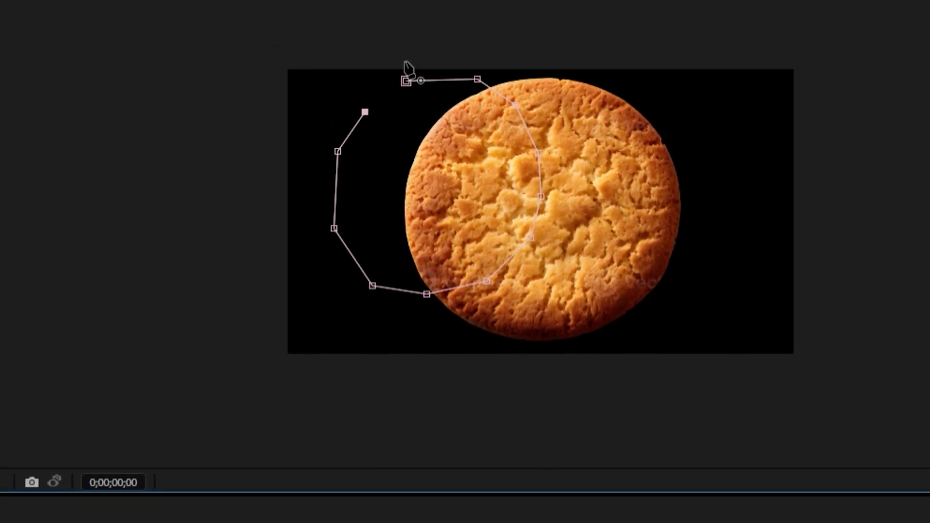
pyautogui.click(406, 81)
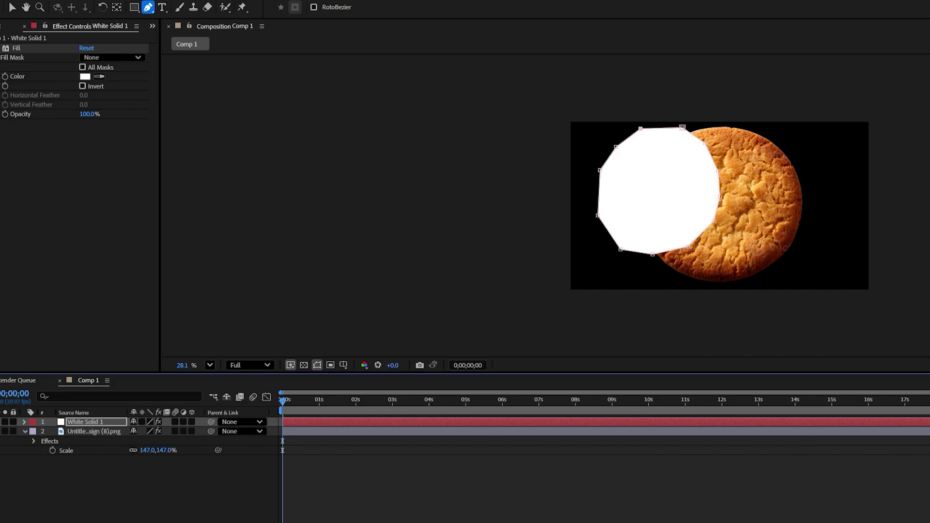
# Hide the masked white solid layer so the whole cookie shows.
pyautogui.click(1, 422)
pyautogui.click(1, 421)
pyautogui.click(1, 422)
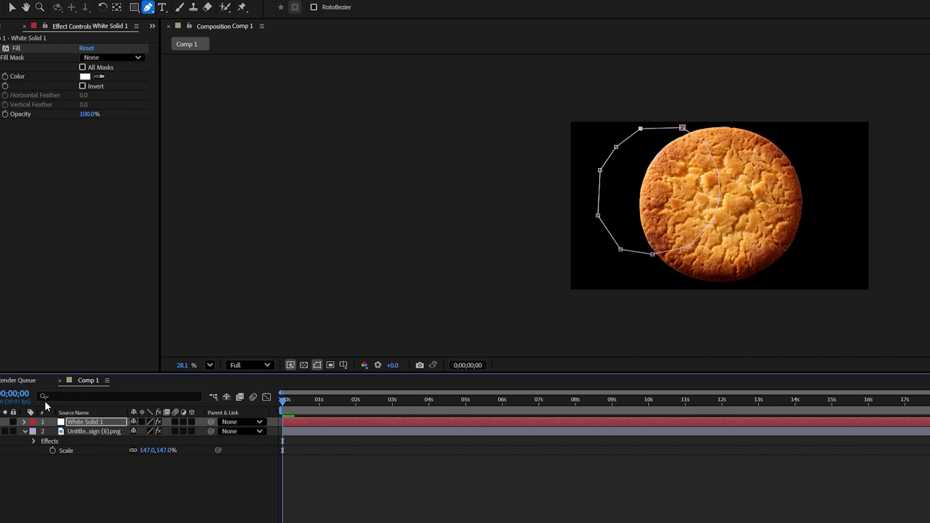
# Set the cookie's Shatter gradient layer to White Solid 1 with Effects & Masks, and the Shatter Threshold to 2%.
pyautogui.click(72, 431)
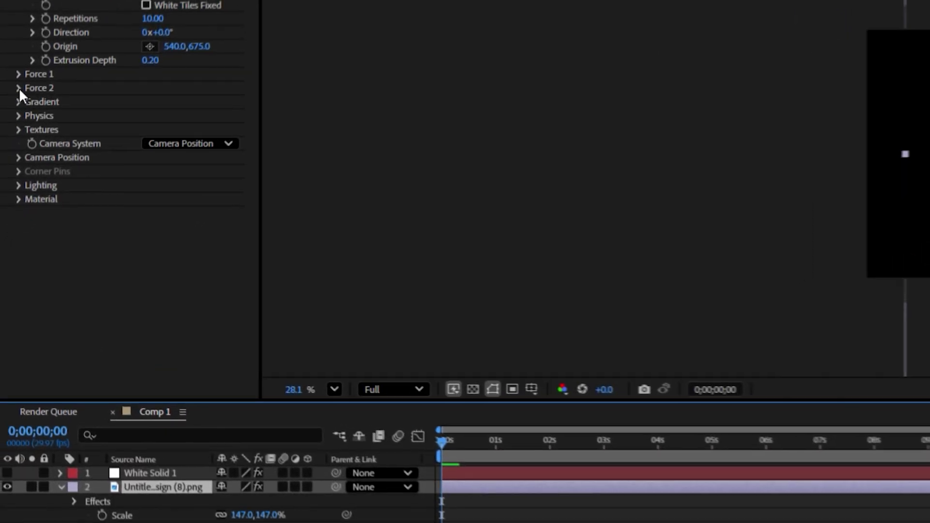
pyautogui.click(19, 99)
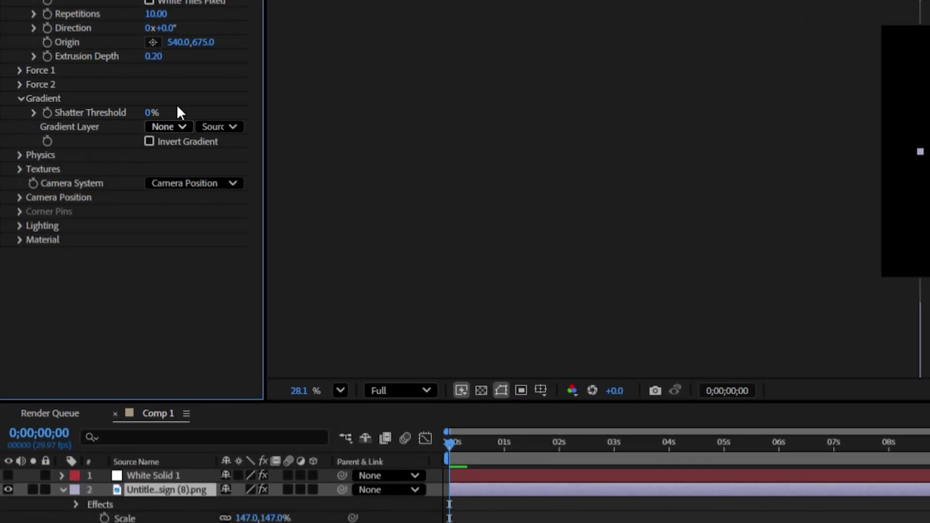
pyautogui.click(210, 153)
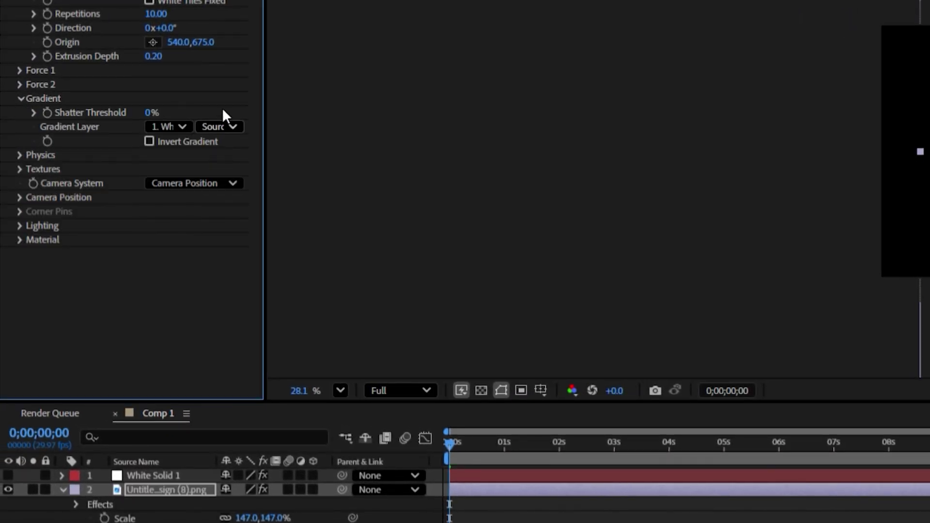
pyautogui.click(259, 166)
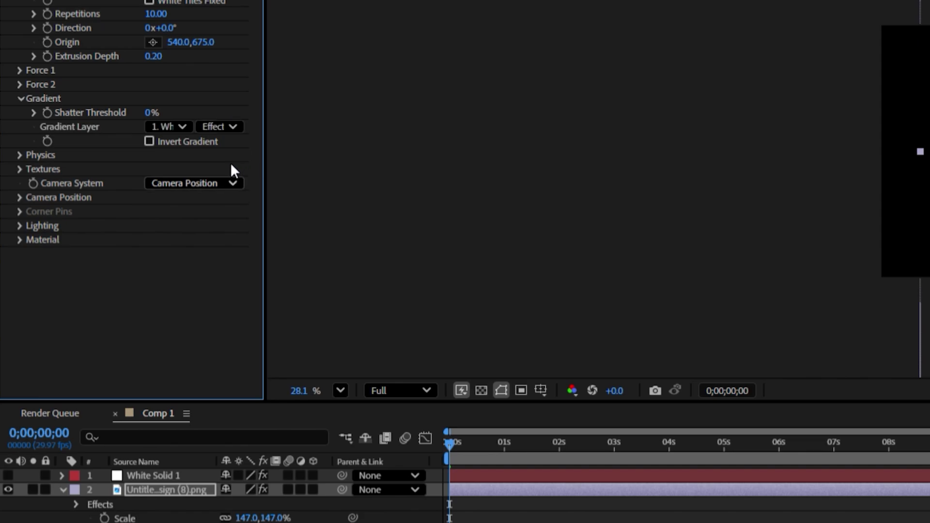
pyautogui.write('2')
pyautogui.press('Return')
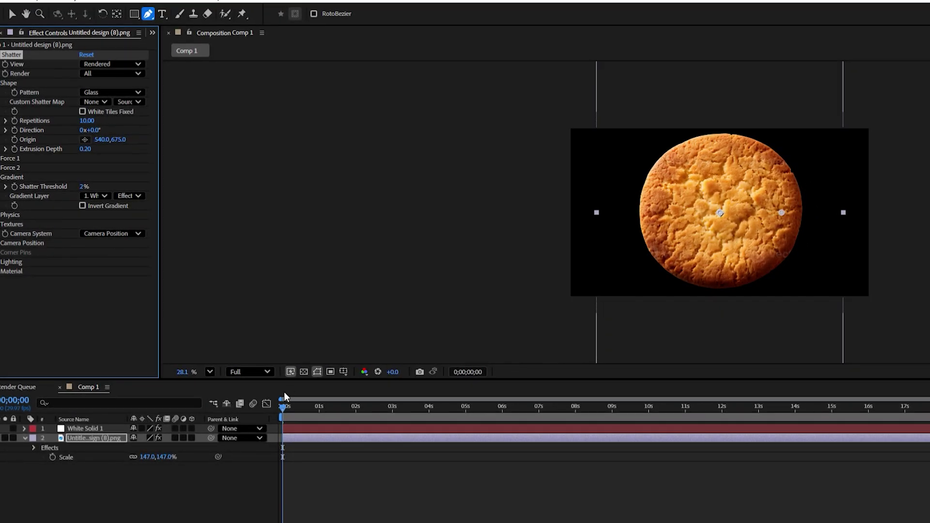
# Raise the Shatter Threshold to 7% and preview the partial break over the first frames.
pyautogui.click(365, 414)
pyautogui.moveTo(287, 398); pyautogui.dragTo(287, 397)
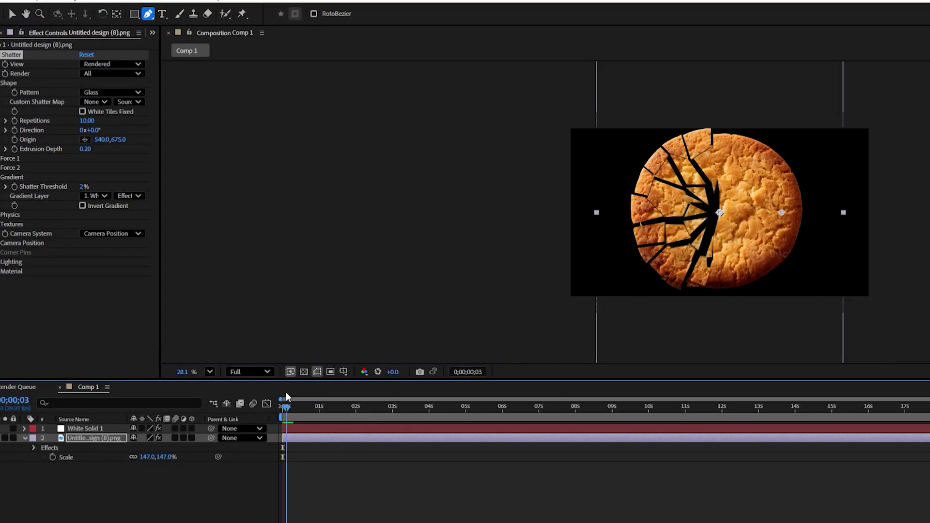
pyautogui.click(77, 181)
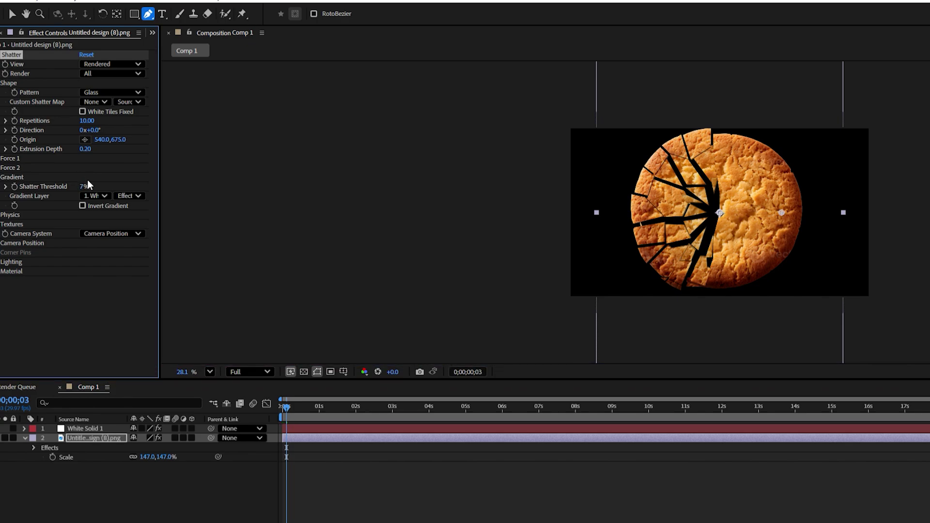
pyautogui.moveTo(287, 400)
pyautogui.mouseDown()
pyautogui.moveTo(298, 398)
pyautogui.moveTo(287, 394)
pyautogui.mouseUp()
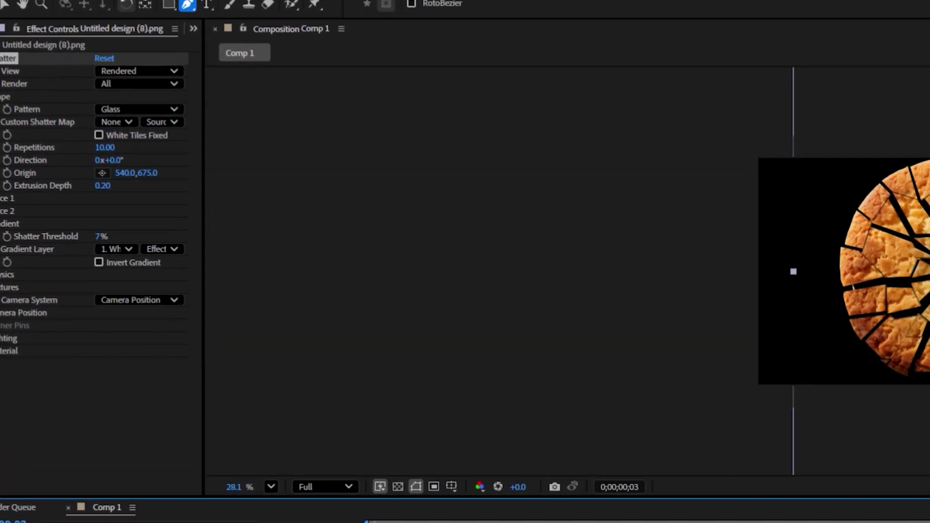
# Increase the Shatter repetitions to 51.50 and check the smaller fragments at frame 4.
pyautogui.moveTo(88, 141); pyautogui.dragTo(348, 157)
pyautogui.moveTo(266, 108); pyautogui.dragTo(347, 111)
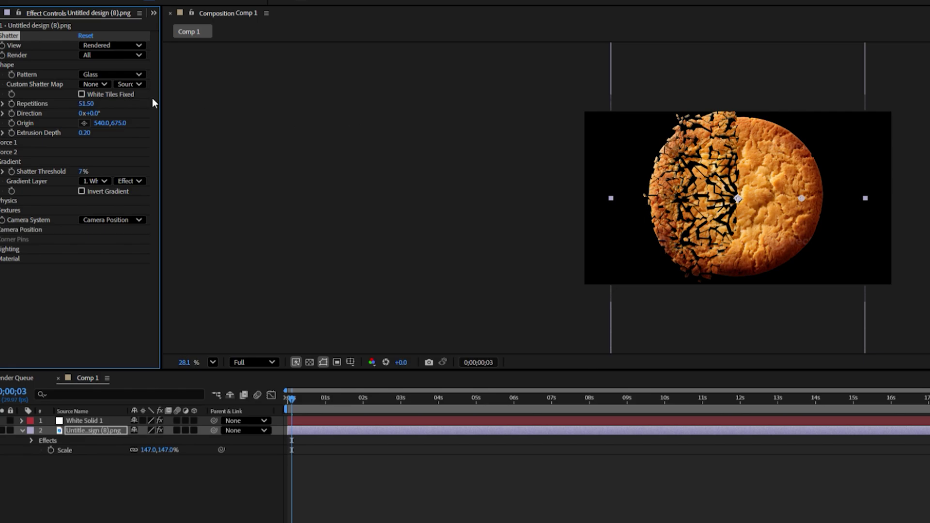
pyautogui.moveTo(288, 392)
pyautogui.mouseDown()
pyautogui.moveTo(305, 391)
pyautogui.moveTo(292, 391)
pyautogui.mouseUp()
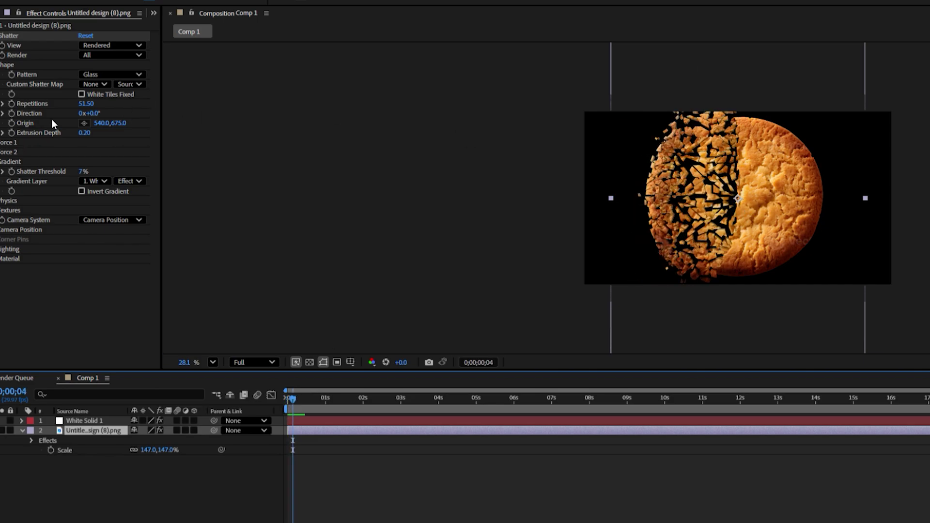
# Move the Shatter shape origin to 327.2, 568.9 within the crumbling side and play the animation from the start.
pyautogui.click(84, 122)
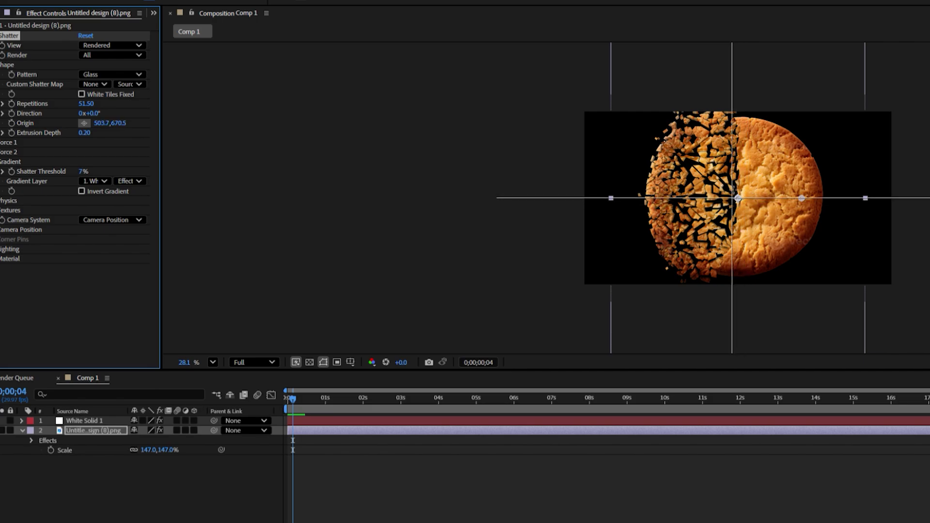
pyautogui.click(715, 193)
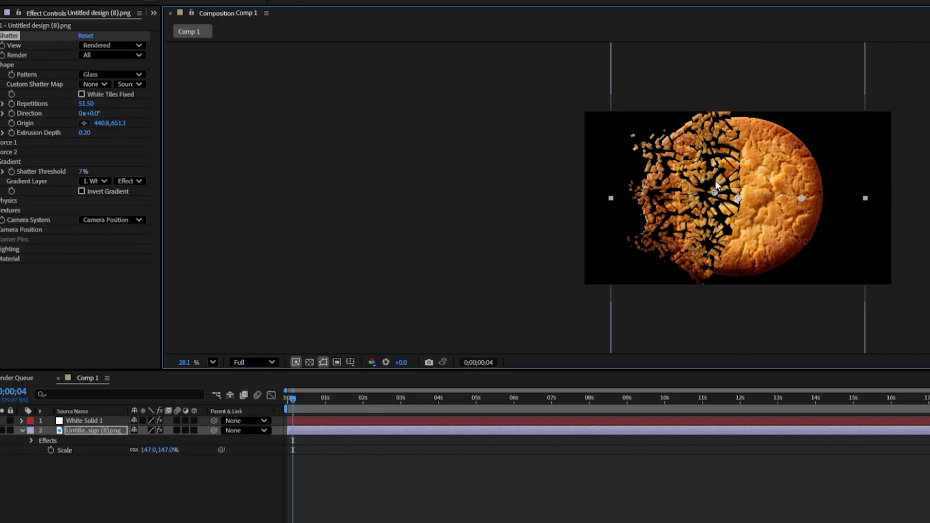
pyautogui.moveTo(715, 184); pyautogui.dragTo(687, 161)
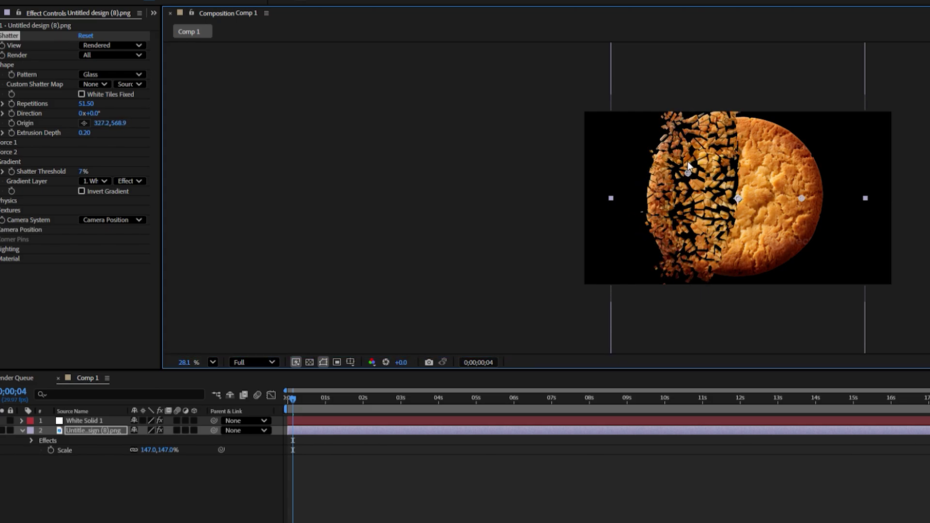
pyautogui.click(286, 390)
pyautogui.press('space')
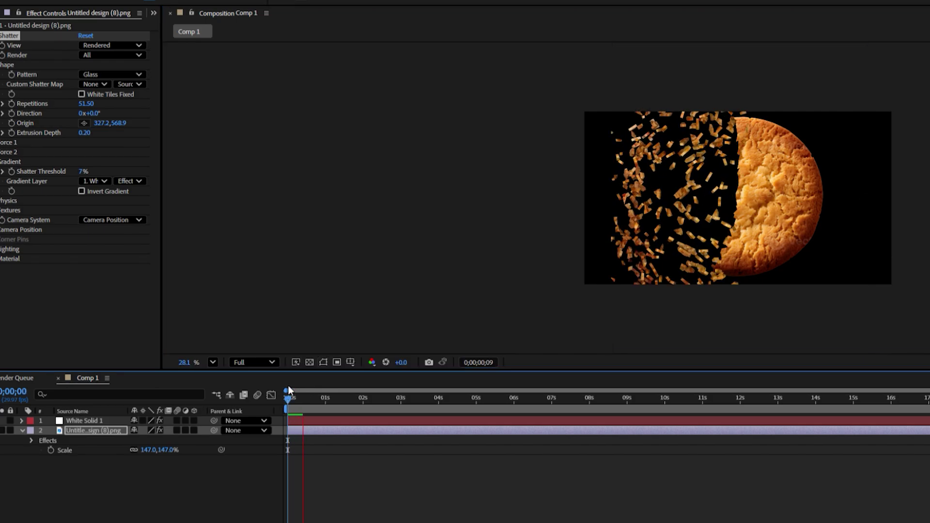
# Reduce the Shatter extrusion depth to 0.12, viewing the fragments at frame 9.
pyautogui.moveTo(295, 387)
pyautogui.mouseDown()
pyautogui.moveTo(311, 388)
pyautogui.moveTo(288, 381)
pyautogui.moveTo(299, 393)
pyautogui.mouseUp()
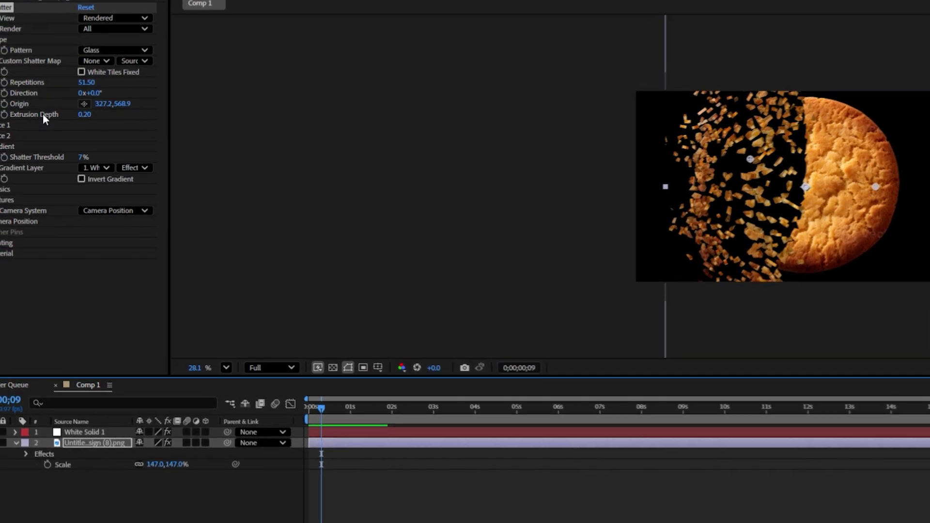
pyautogui.click(124, 93)
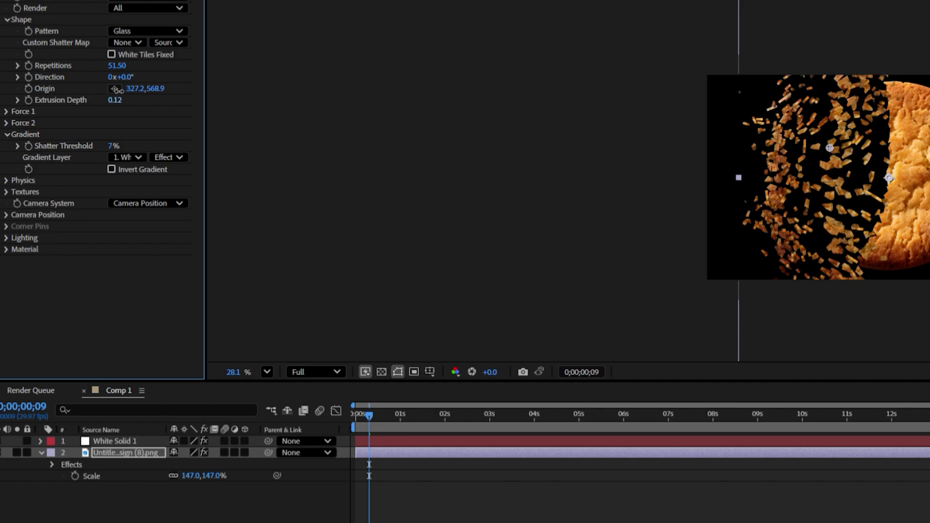
# Try Shatter extrusion depths of 1 and 0.50 to compare thicker cookie fragments at frame 9.
pyautogui.moveTo(115, 99); pyautogui.dragTo(92, 90)
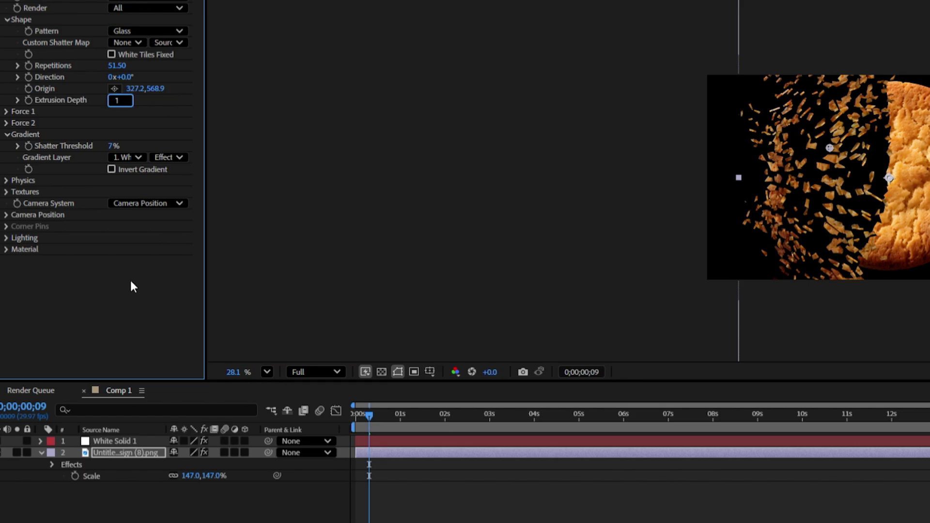
pyautogui.press('Return')
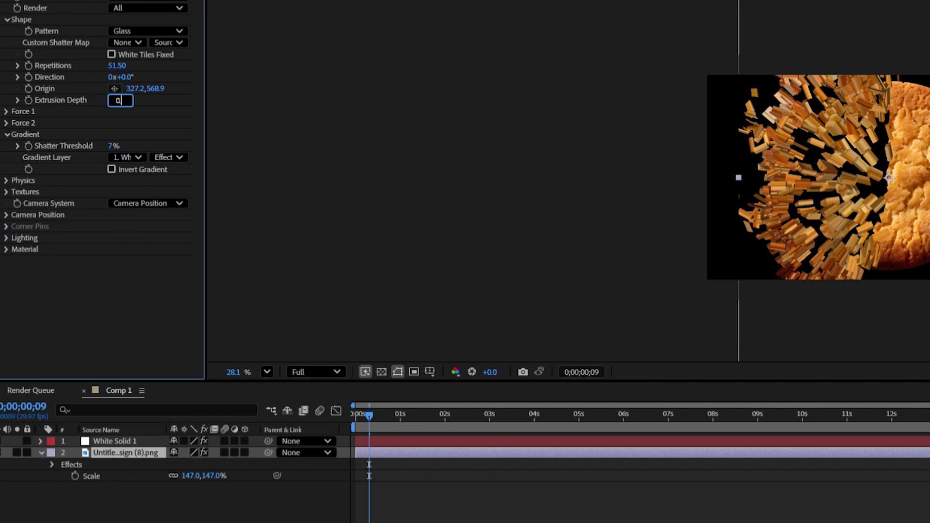
pyautogui.press('Return')
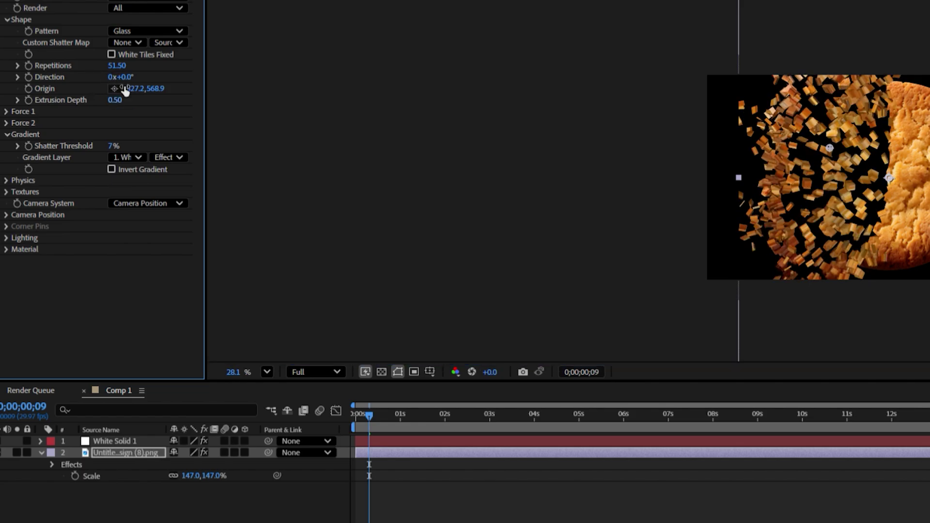
# Reduce the Shatter extrusion depth to 0.03 and check the thin fragments at frame 5.
pyautogui.moveTo(115, 100); pyautogui.dragTo(78, 76)
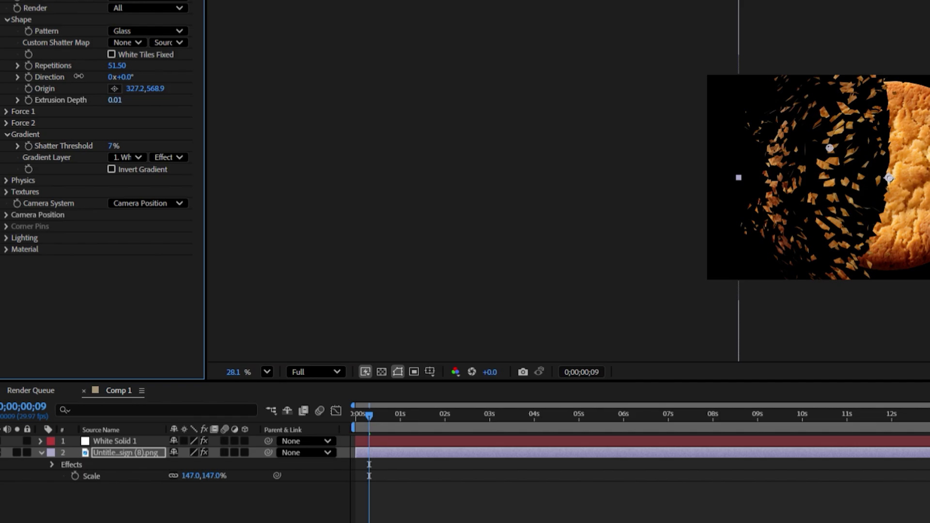
pyautogui.moveTo(79, 77); pyautogui.dragTo(79, 76)
pyautogui.moveTo(374, 403); pyautogui.dragTo(363, 399)
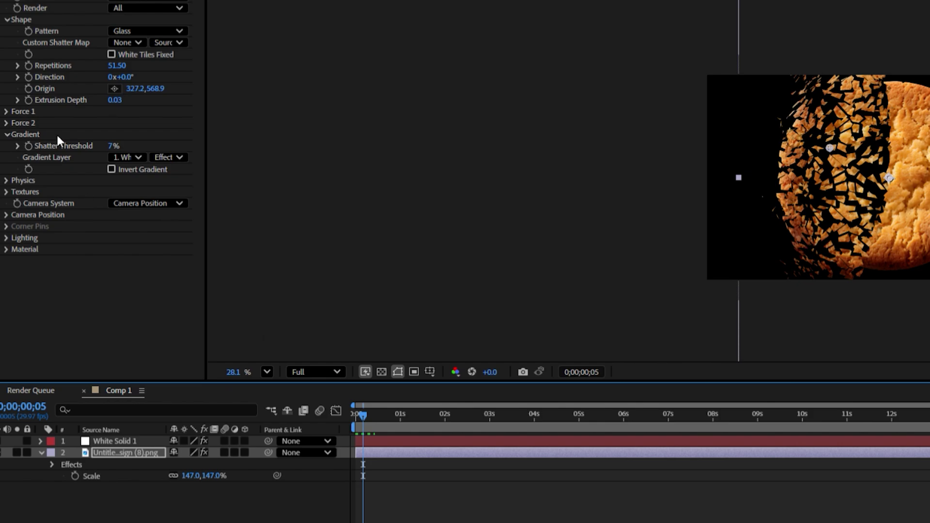
# Set the Shatter physics to viscosity 0.39, gravity 0.00 and gravity inclination 37.00.
pyautogui.click(6, 180)
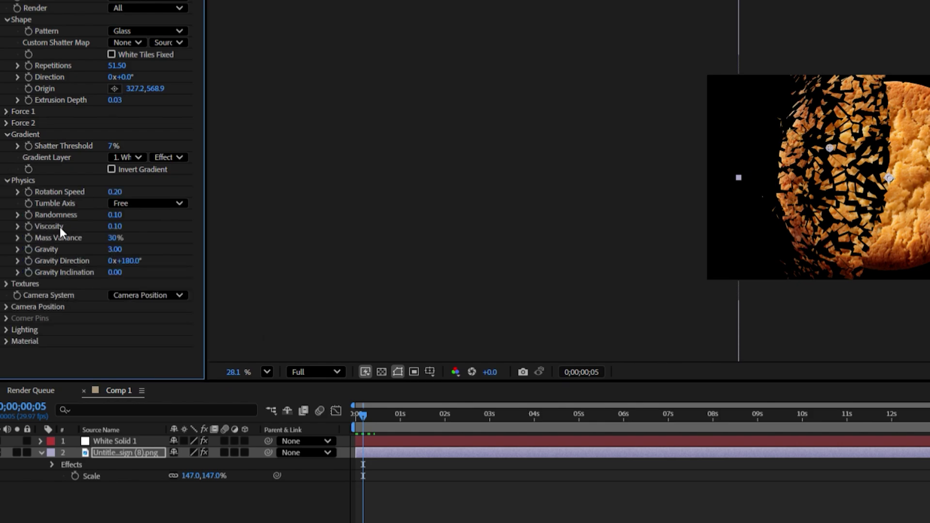
pyautogui.moveTo(115, 226)
pyautogui.mouseDown()
pyautogui.moveTo(187, 220)
pyautogui.moveTo(99, 208)
pyautogui.moveTo(119, 214)
pyautogui.moveTo(109, 217)
pyautogui.mouseUp()
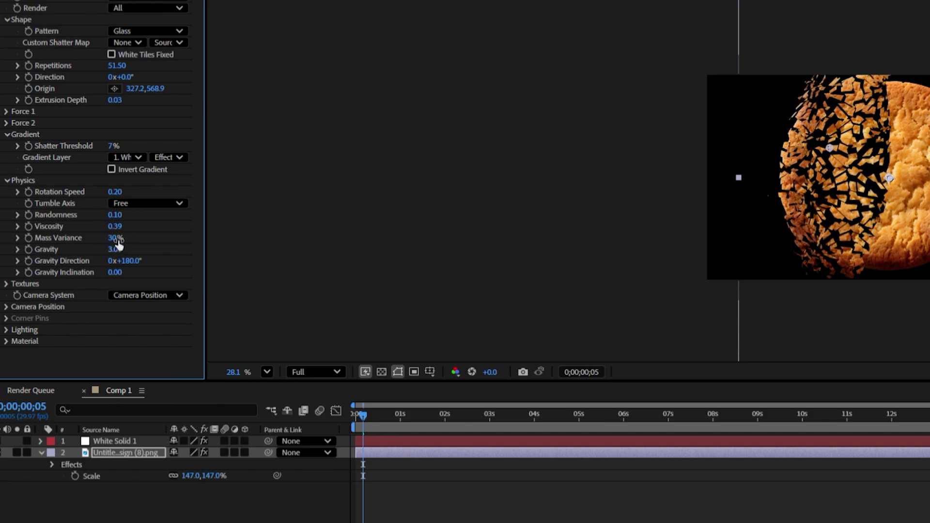
pyautogui.moveTo(115, 249); pyautogui.dragTo(21, 227)
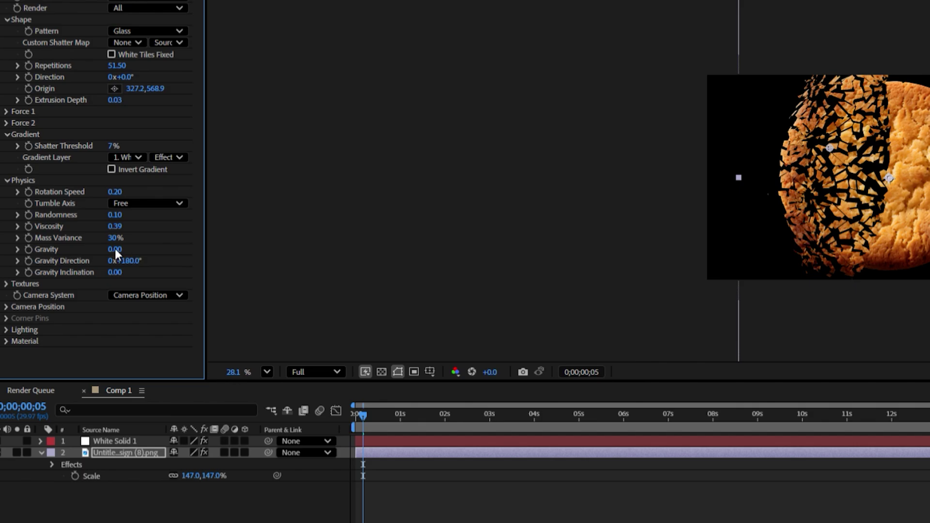
pyautogui.moveTo(147, 260); pyautogui.dragTo(211, 317)
# Play the crumbling animation from the start to review how the fragments drift, replaying it with the layer deselected.
pyautogui.moveTo(363, 410)
pyautogui.mouseDown()
pyautogui.moveTo(362, 400)
pyautogui.moveTo(353, 409)
pyautogui.mouseUp()
pyautogui.press('space')
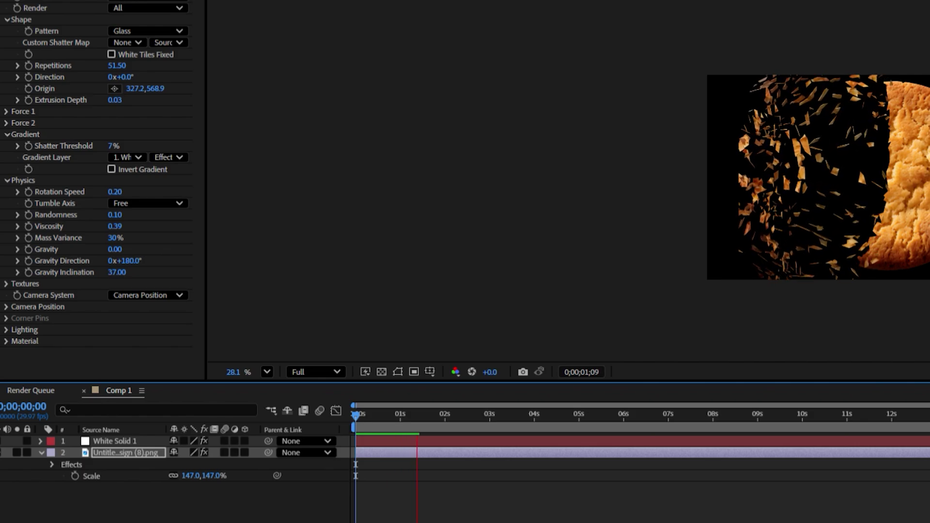
pyautogui.press('space')
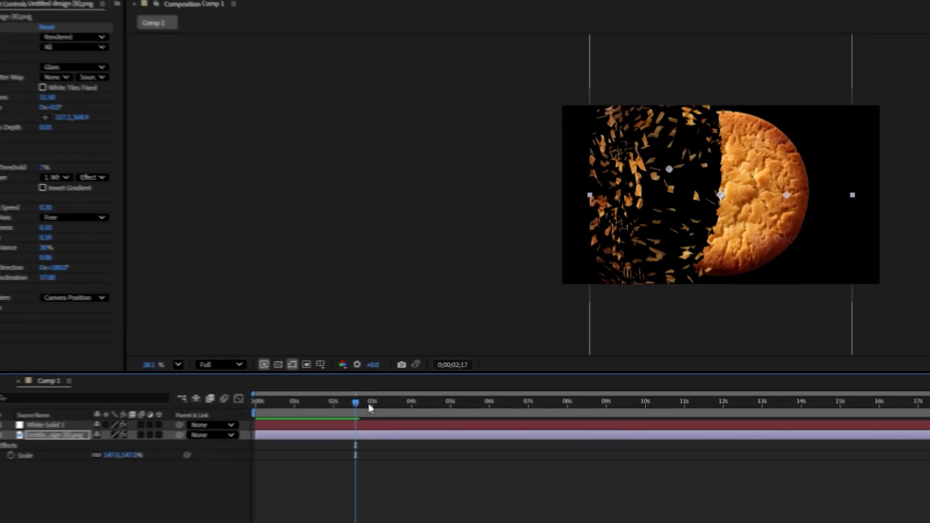
pyautogui.moveTo(474, 415); pyautogui.dragTo(463, 399)
pyautogui.moveTo(371, 383); pyautogui.dragTo(278, 379)
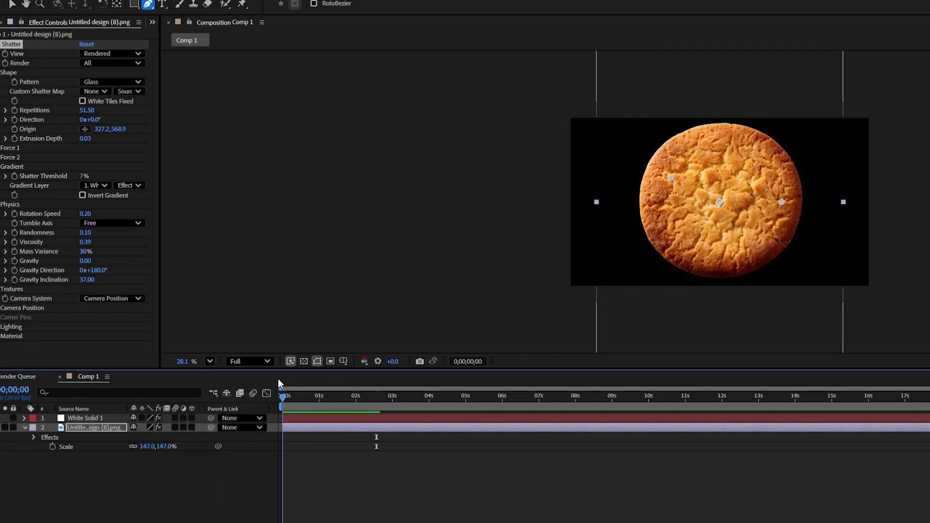
pyautogui.click(685, 486)
pyautogui.press('space')
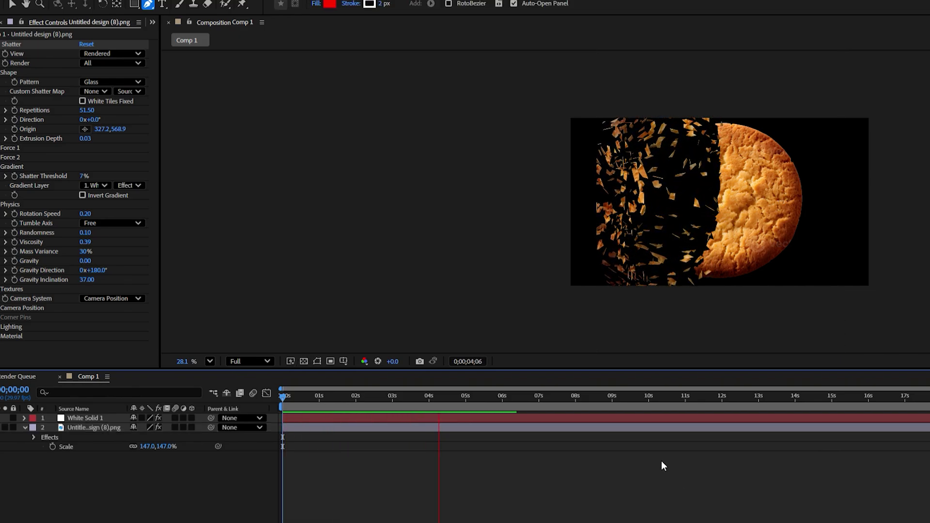
pyautogui.press('space')
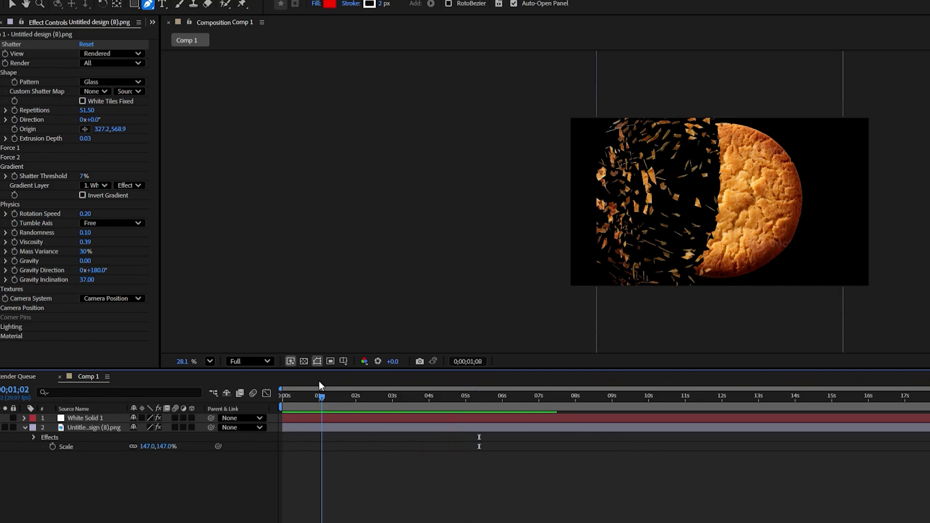
# Raise the Shatter light depth to 2.566, undoing the first adjustment that darkens the cookie.
pyautogui.click(10, 326)
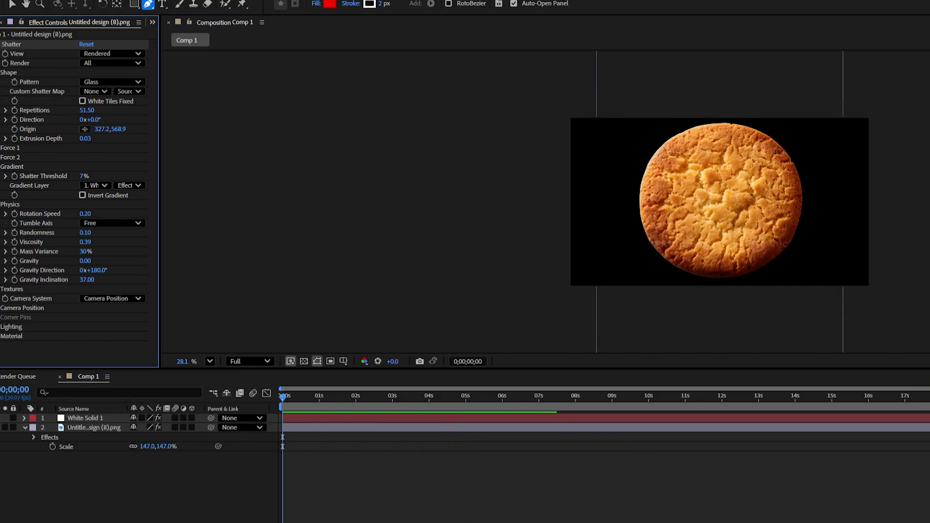
pyautogui.scroll(-2, 118, 269)
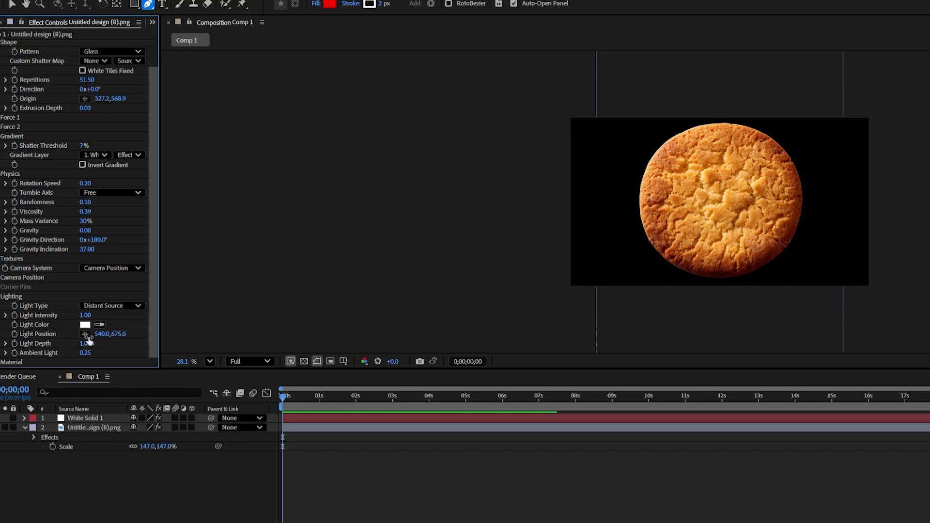
pyautogui.moveTo(92, 339)
pyautogui.mouseDown()
pyautogui.moveTo(106, 335)
pyautogui.moveTo(96, 335)
pyautogui.mouseUp()
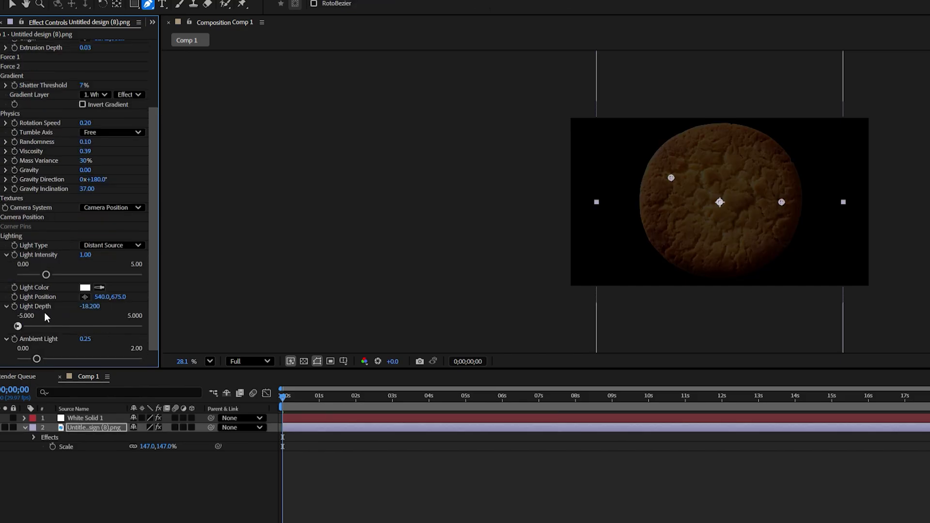
pyautogui.hotkey('ctrl', 'z')
pyautogui.moveTo(92, 320); pyautogui.dragTo(115, 319)
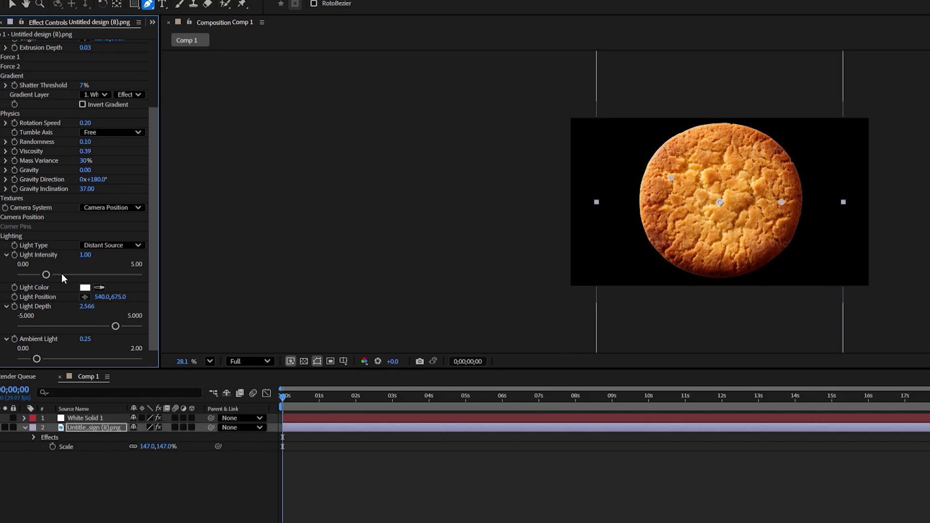
# Set the Shatter light intensity to 1.06 and the ambient light to 0.35.
pyautogui.moveTo(46, 271)
pyautogui.mouseDown()
pyautogui.moveTo(55, 266)
pyautogui.moveTo(42, 267)
pyautogui.mouseUp()
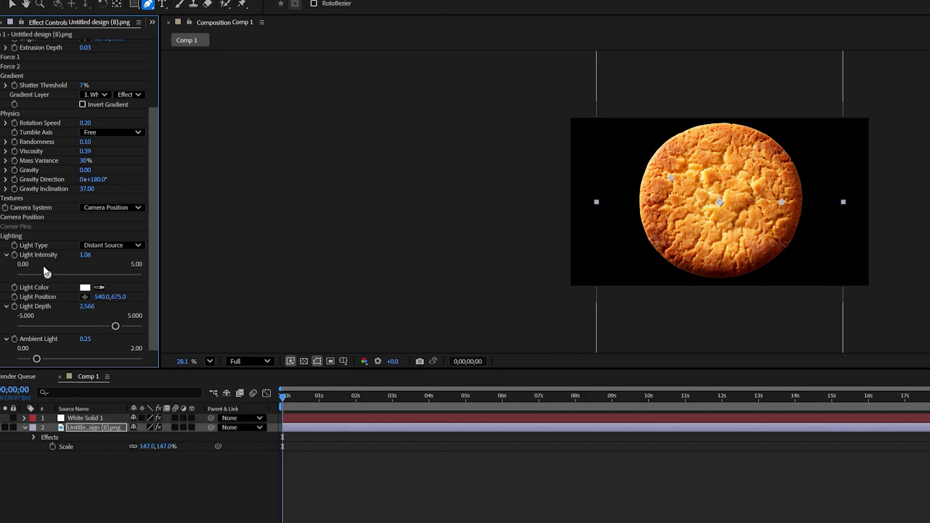
pyautogui.scroll(-1, 151, 325)
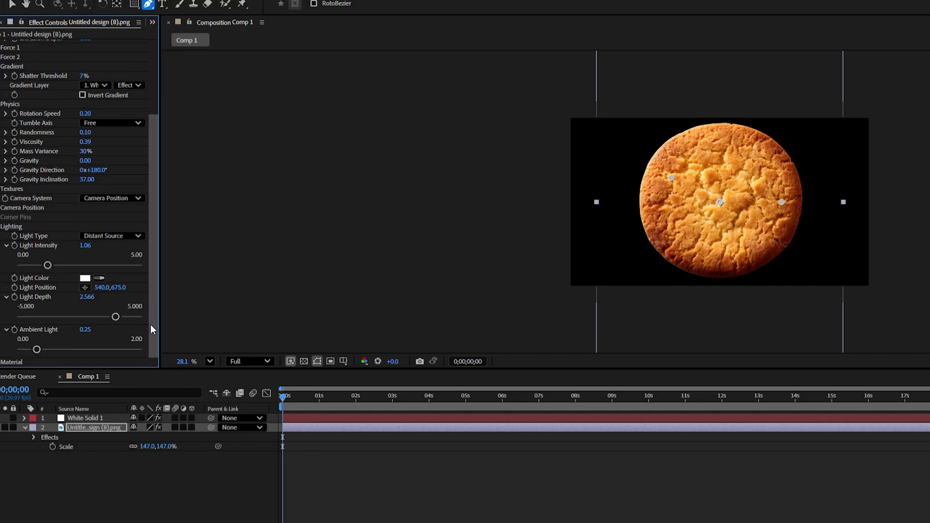
pyautogui.moveTo(38, 339); pyautogui.dragTo(47, 340)
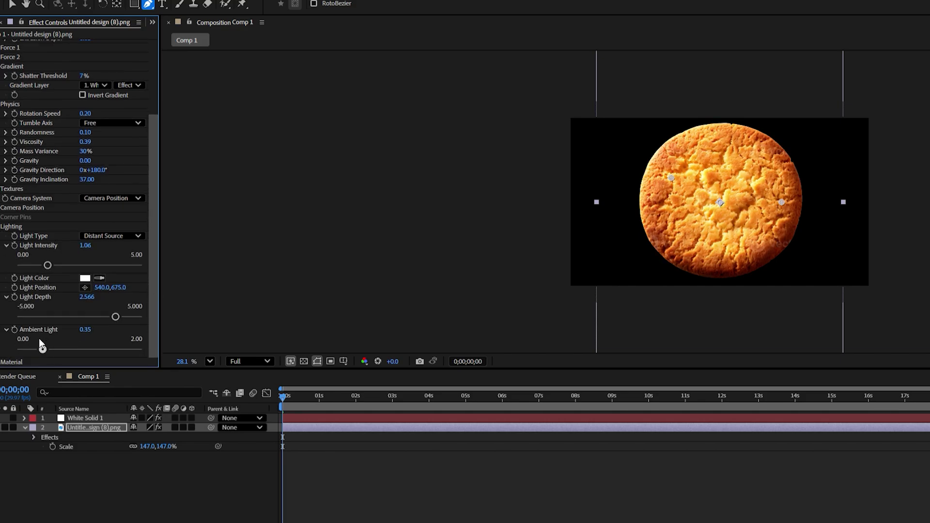
# At frame 2, move the Shatter shape origin to the cookie's left edge and play the animation from the start.
pyautogui.moveTo(282, 385)
pyautogui.mouseDown()
pyautogui.moveTo(297, 384)
pyautogui.moveTo(285, 383)
pyautogui.mouseUp()
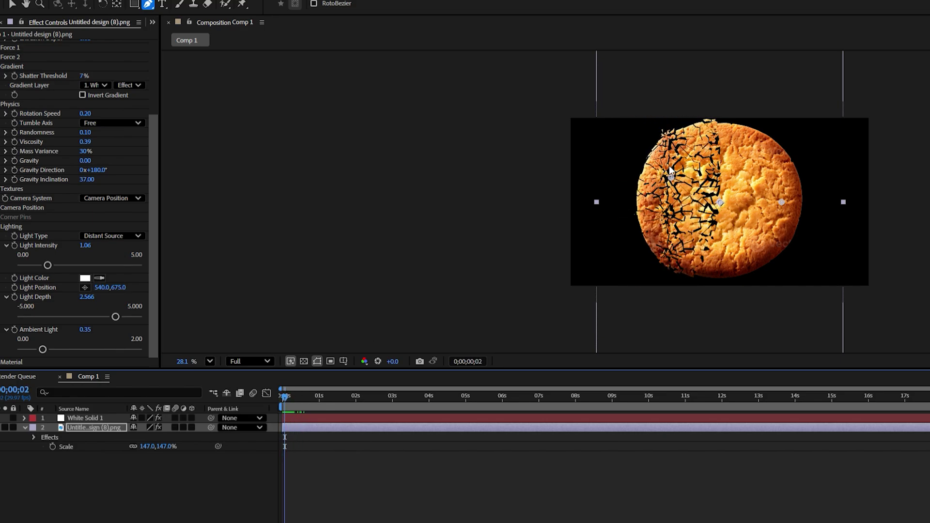
pyautogui.moveTo(671, 172); pyautogui.dragTo(635, 172)
pyautogui.moveTo(286, 391)
pyautogui.mouseDown()
pyautogui.moveTo(342, 398)
pyautogui.moveTo(274, 393)
pyautogui.mouseUp()
pyautogui.press('space')
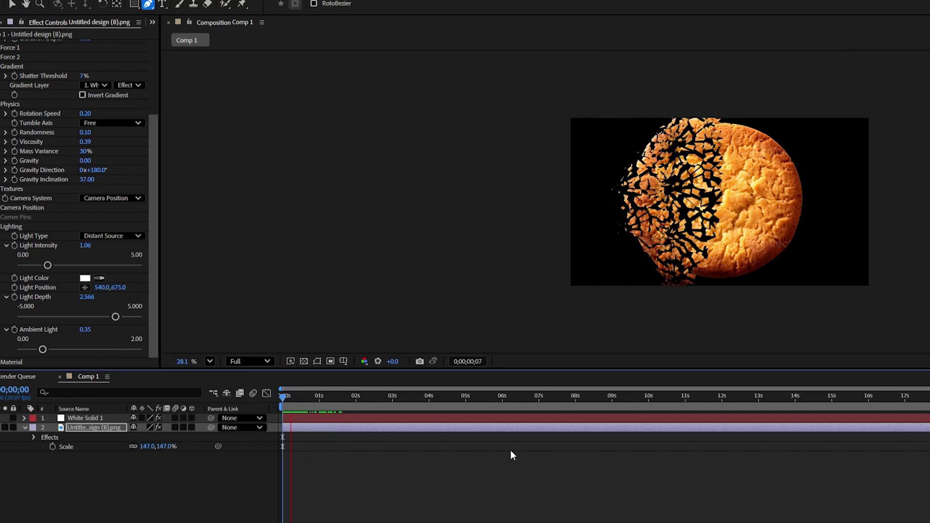